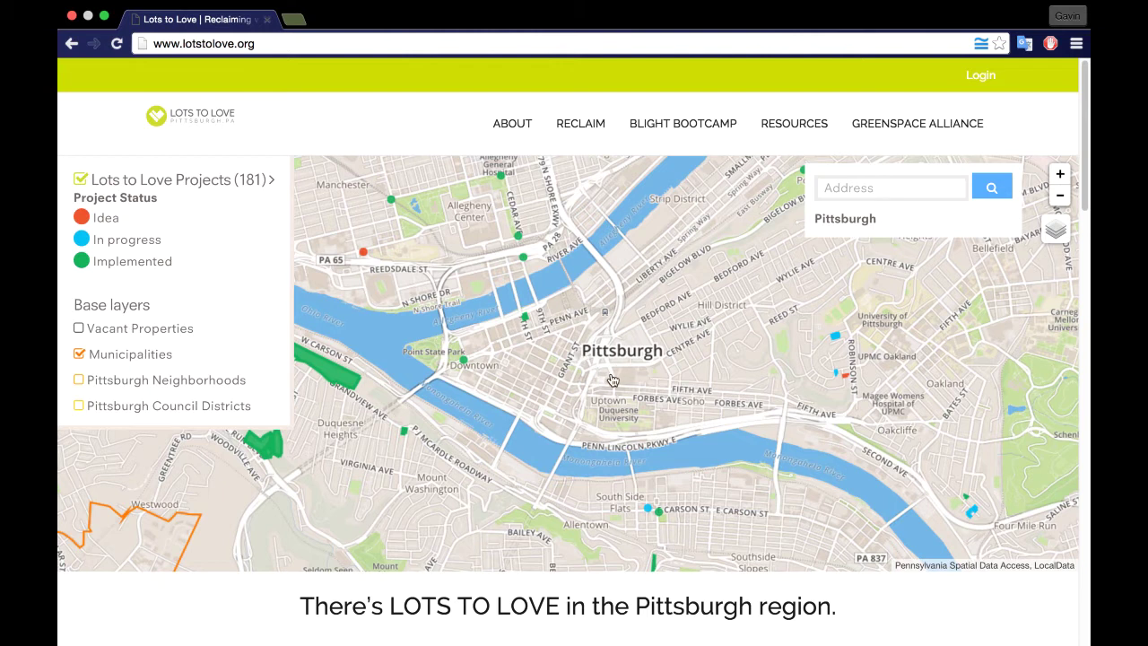
Open 'Click Here to Add a Project' from the bottom of the Lots to Love homepage.
scroll(606, 381, down, 3)
scroll(603, 382, down, 1)
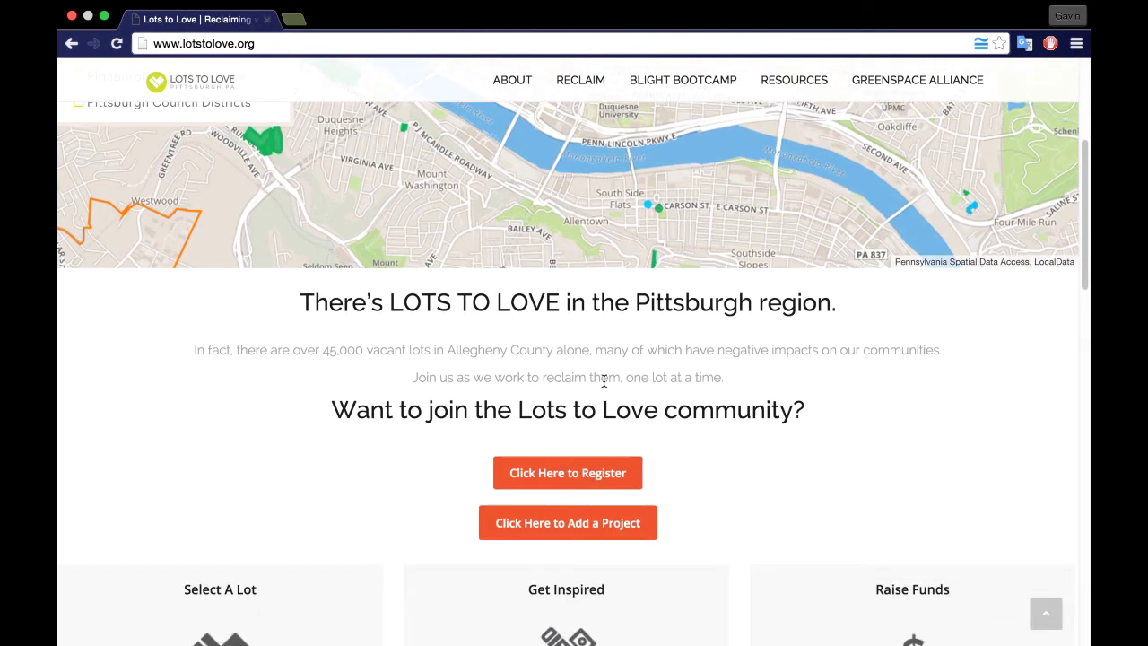
click(561, 529)
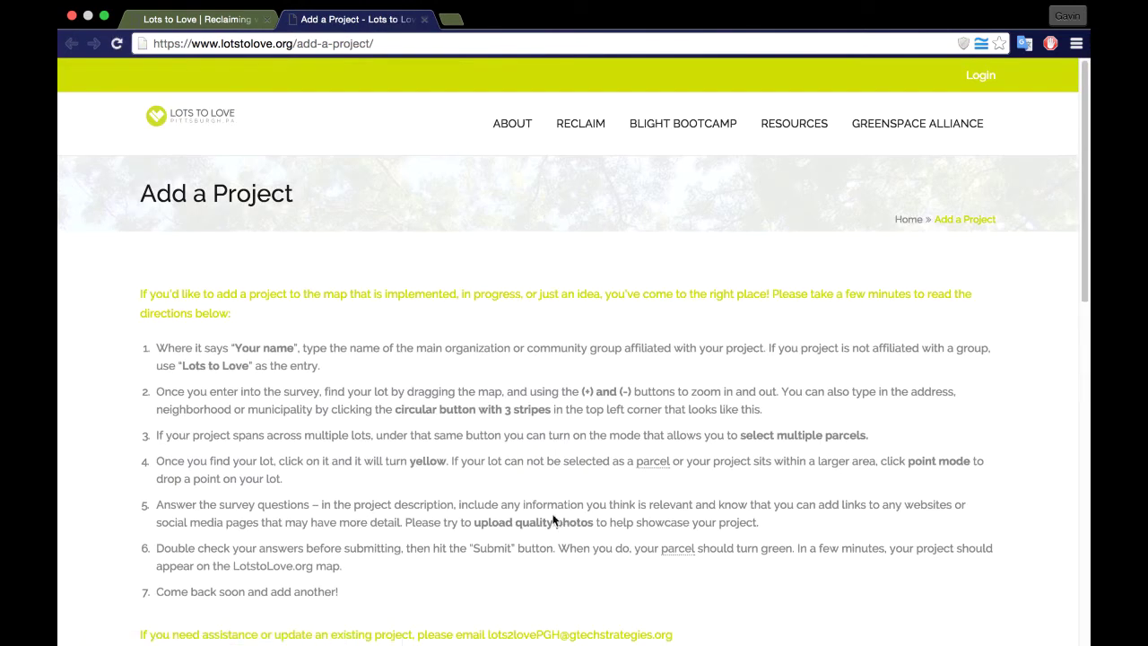
Review the seven directions and launch the LocalData Lots to Love survey via Add a Project.
scroll(532, 485, down, 3)
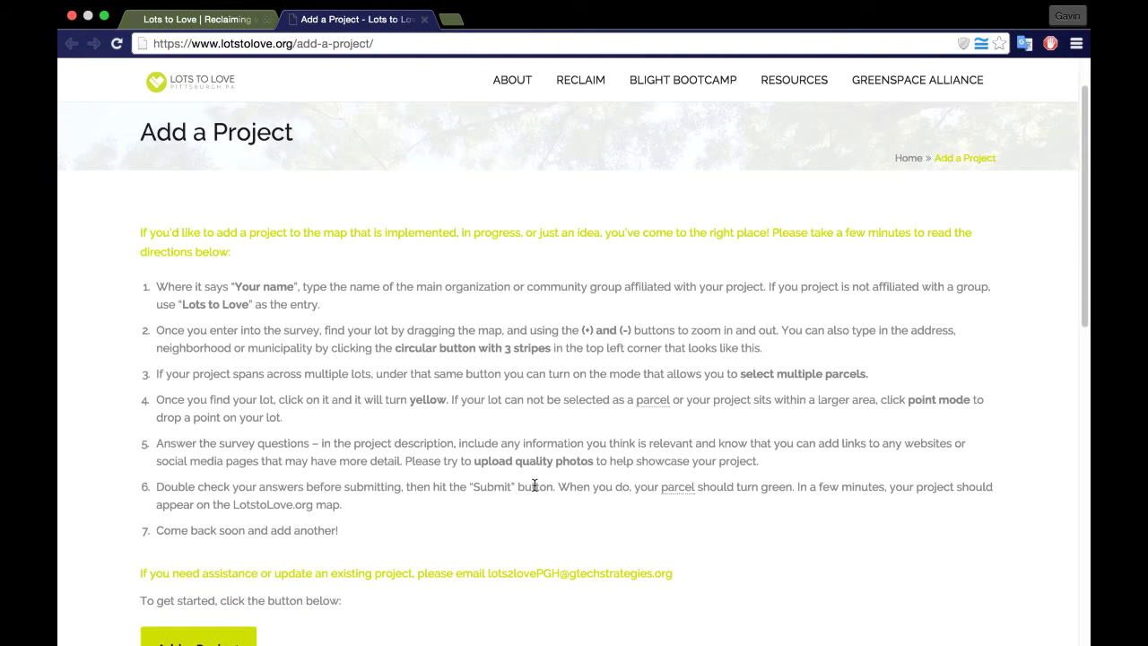
scroll(535, 488, down, 1)
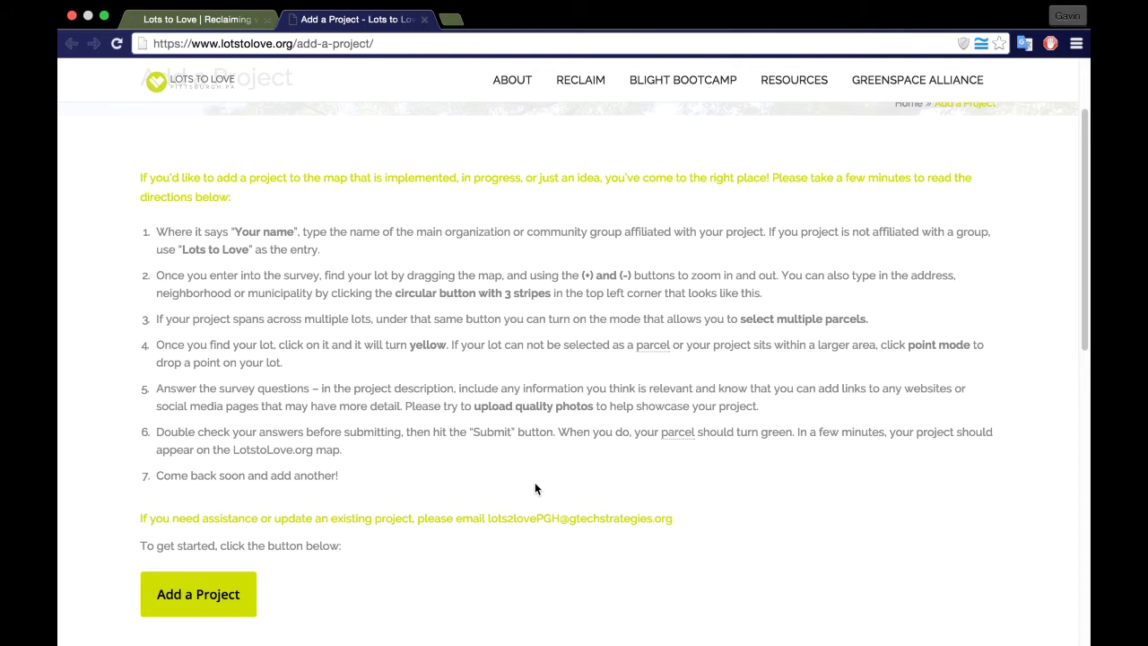
click(202, 597)
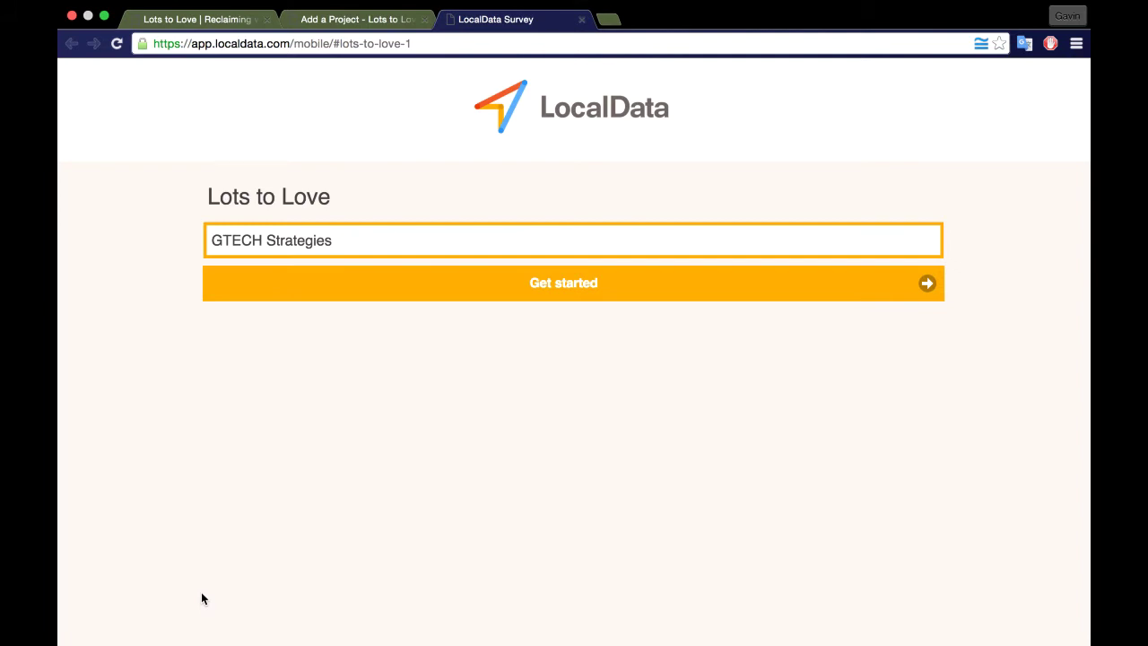
Confirm the prefilled organization name and select Get started to reach the parcel map.
click(353, 243)
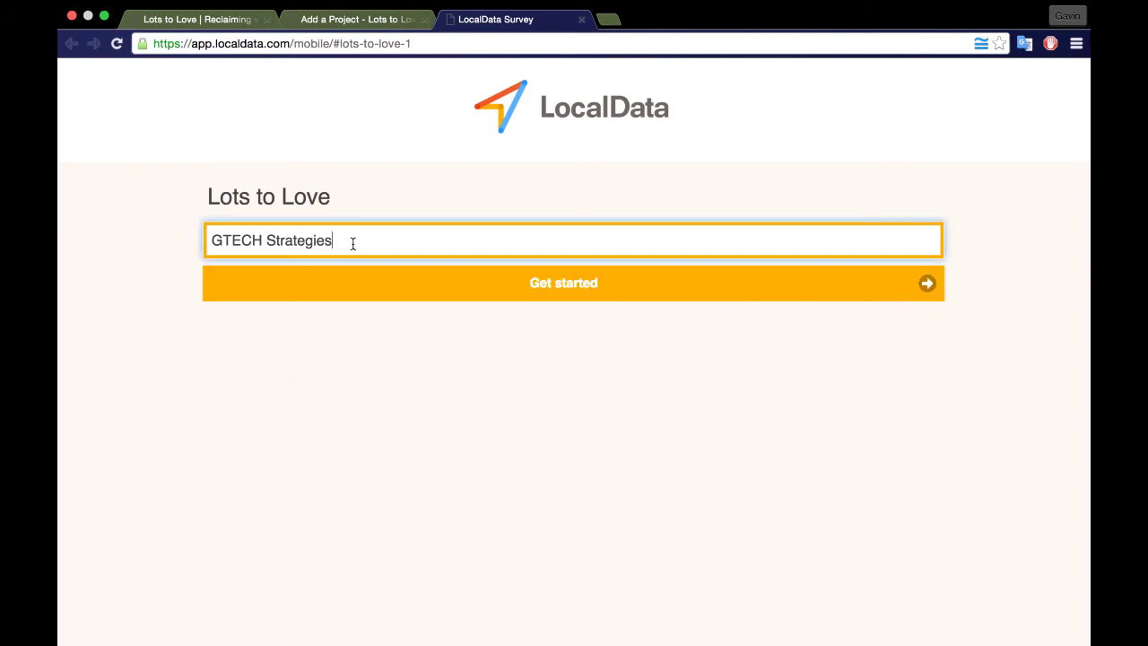
click(556, 295)
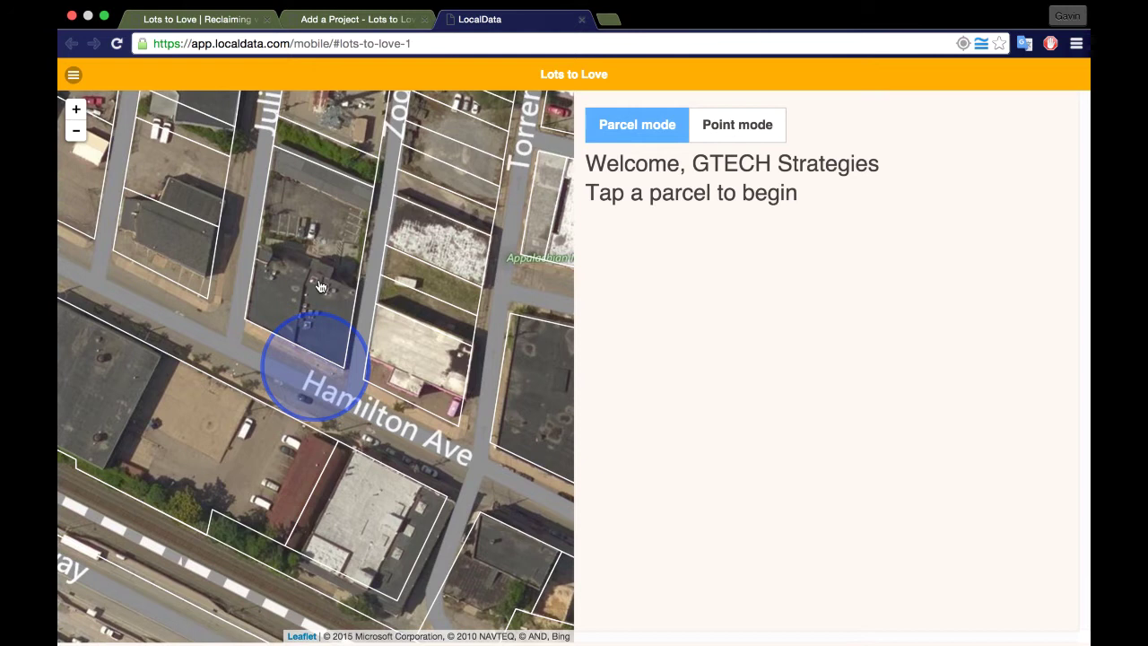
Zoom out around Julius St and Hamilton Ave, checking the options menu without changing settings.
drag(361, 272, 414, 341)
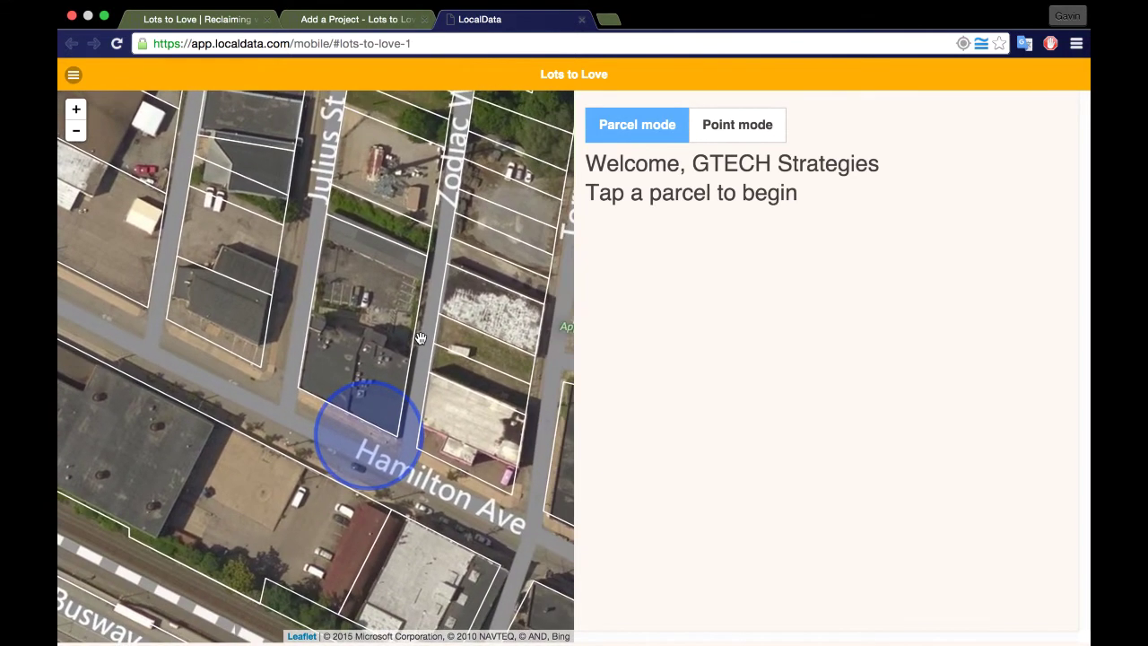
click(77, 111)
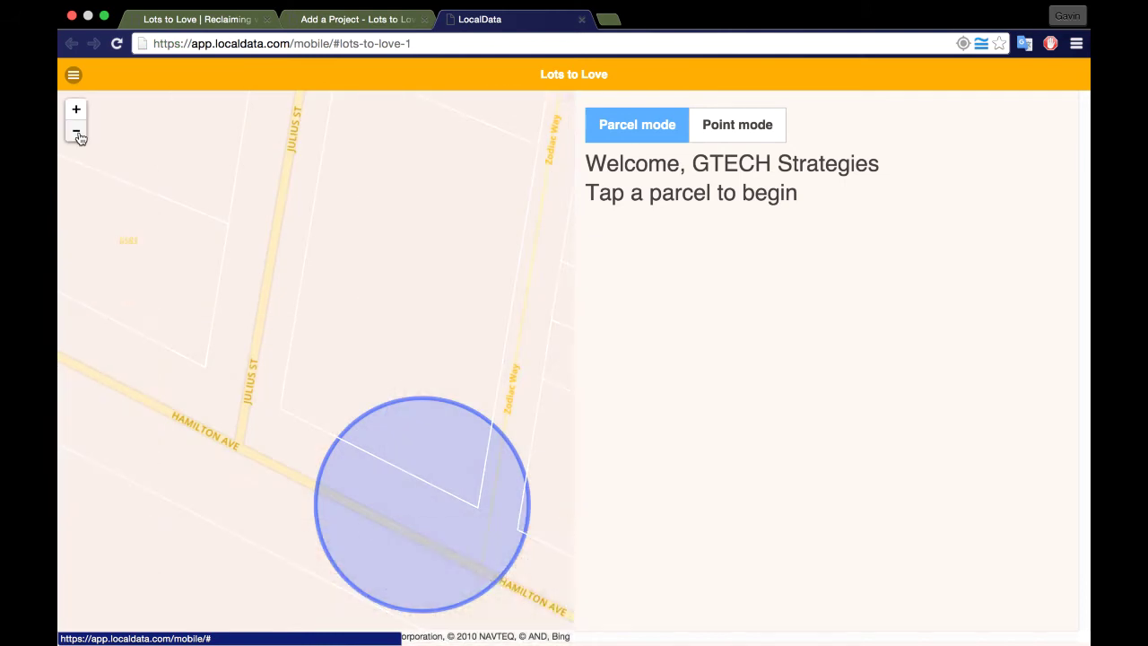
click(76, 133)
click(76, 133)
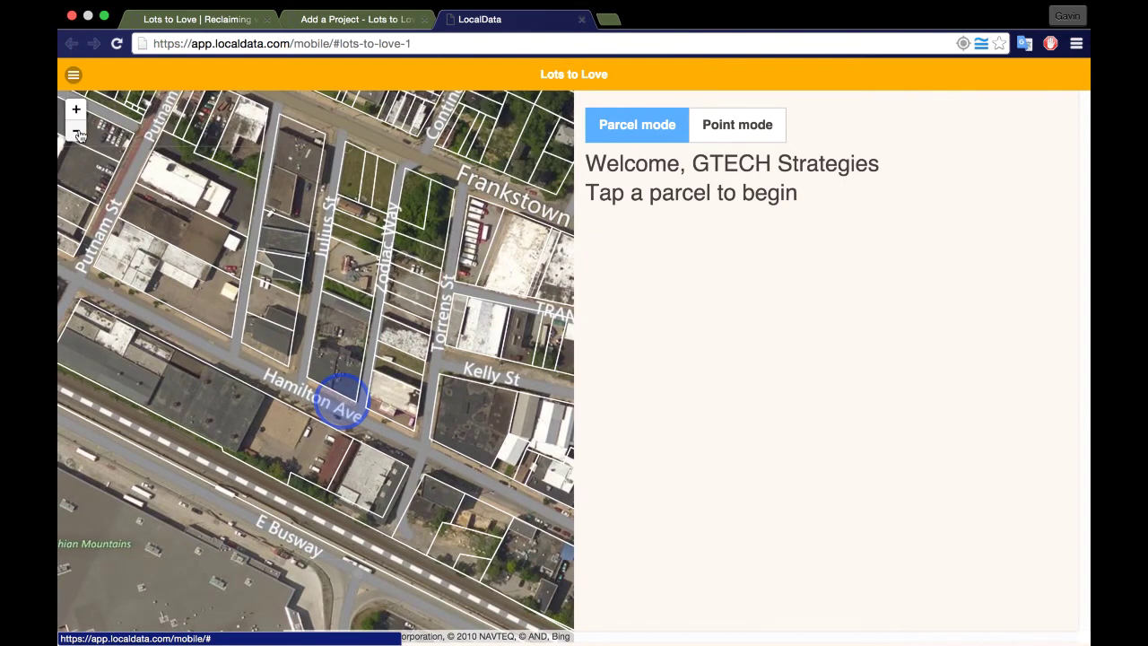
click(73, 79)
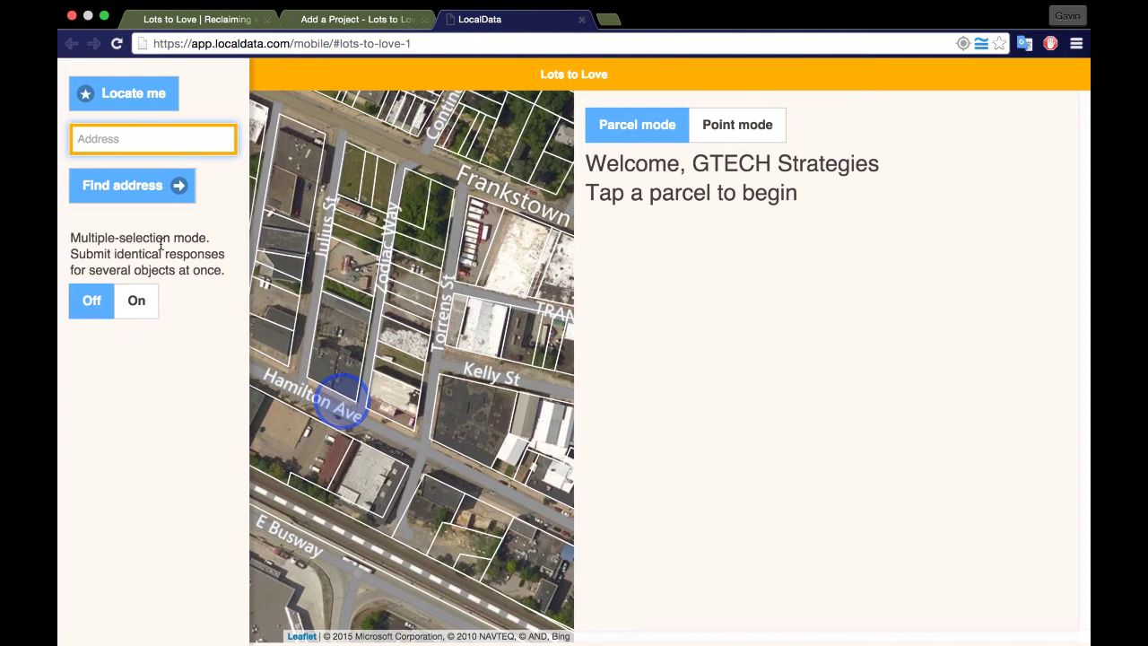
click(341, 296)
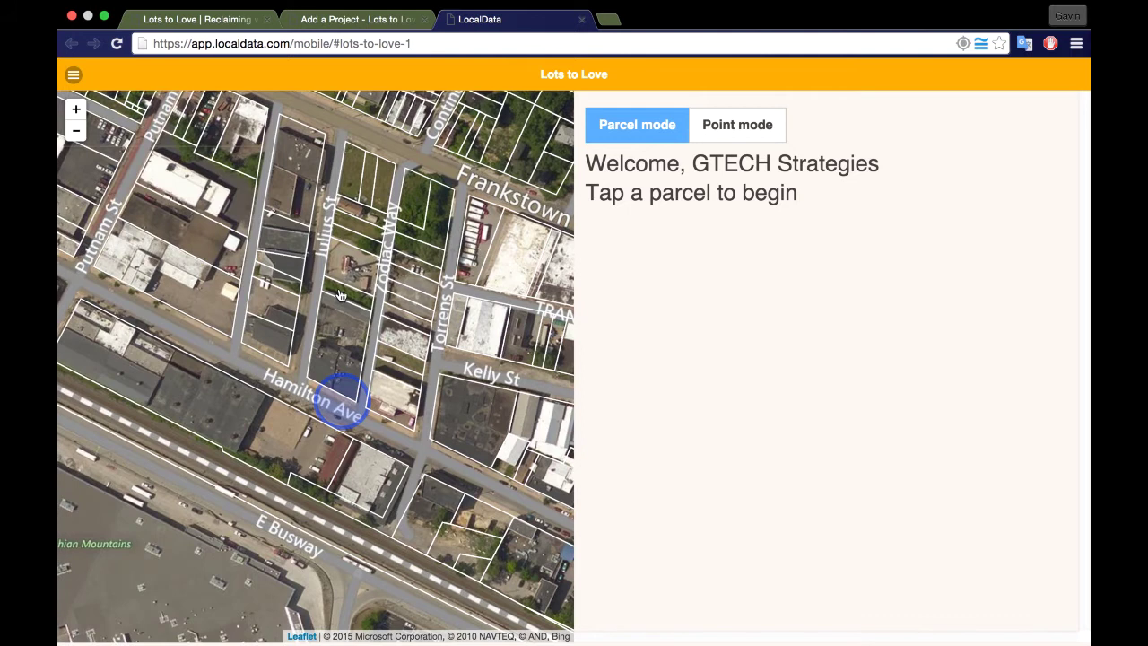
click(341, 296)
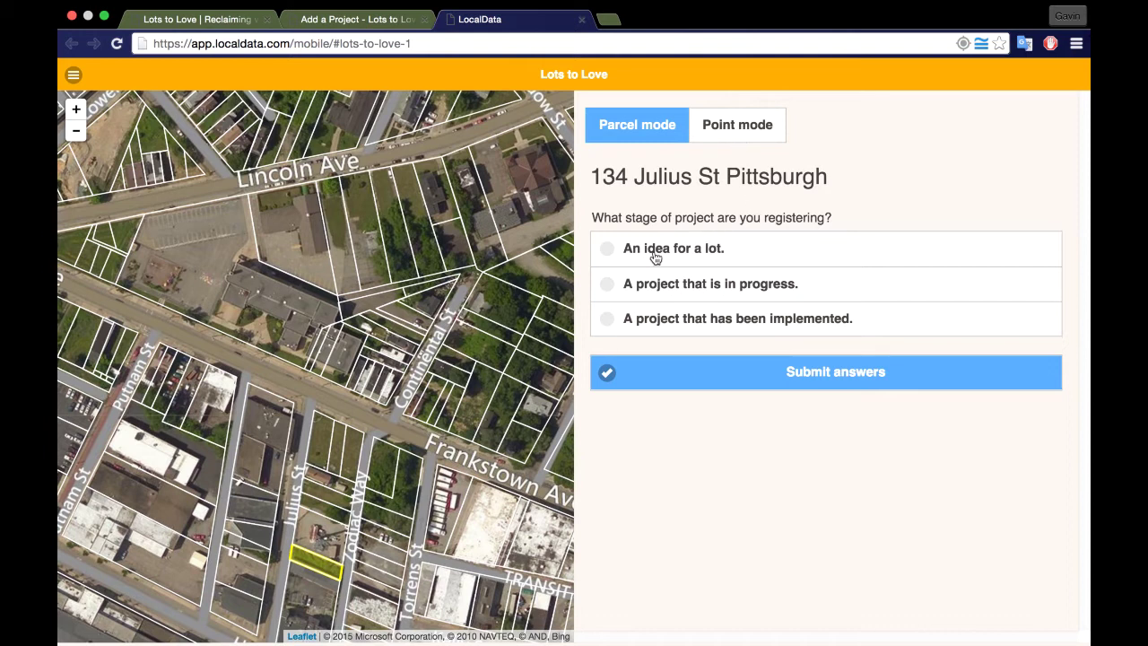
click(608, 251)
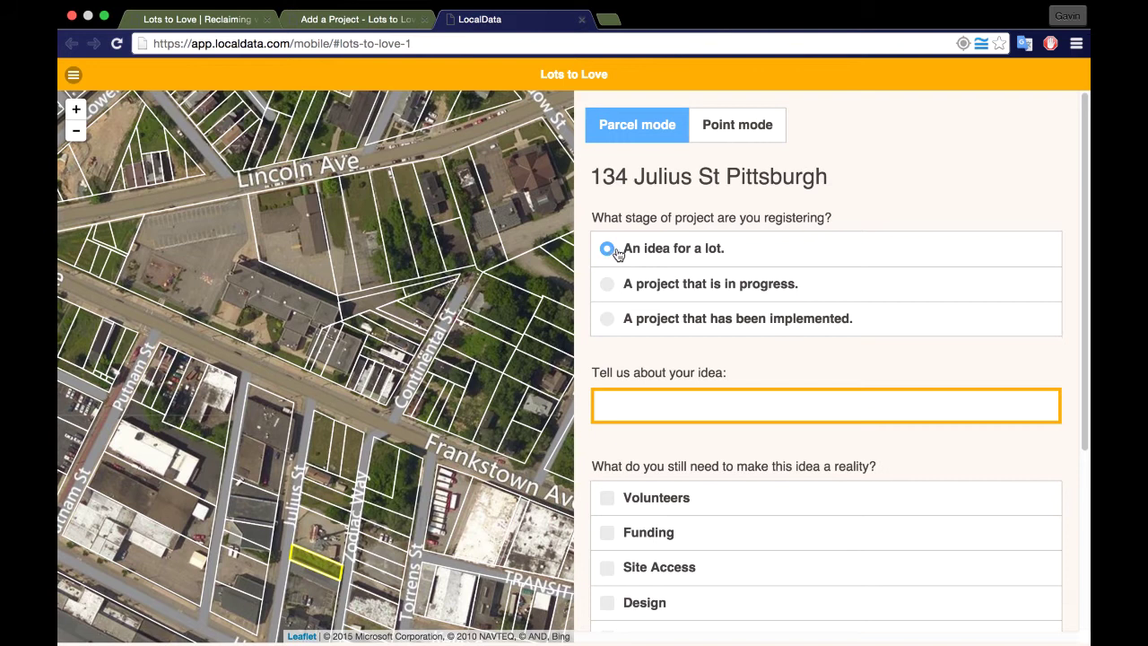
click(609, 285)
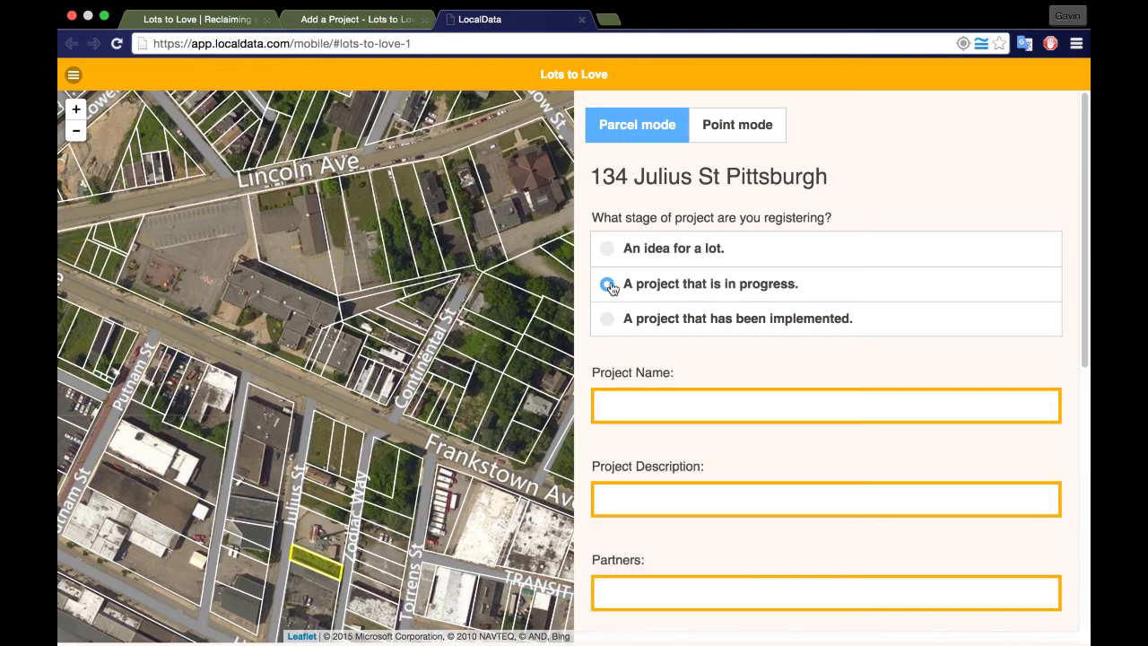
click(608, 322)
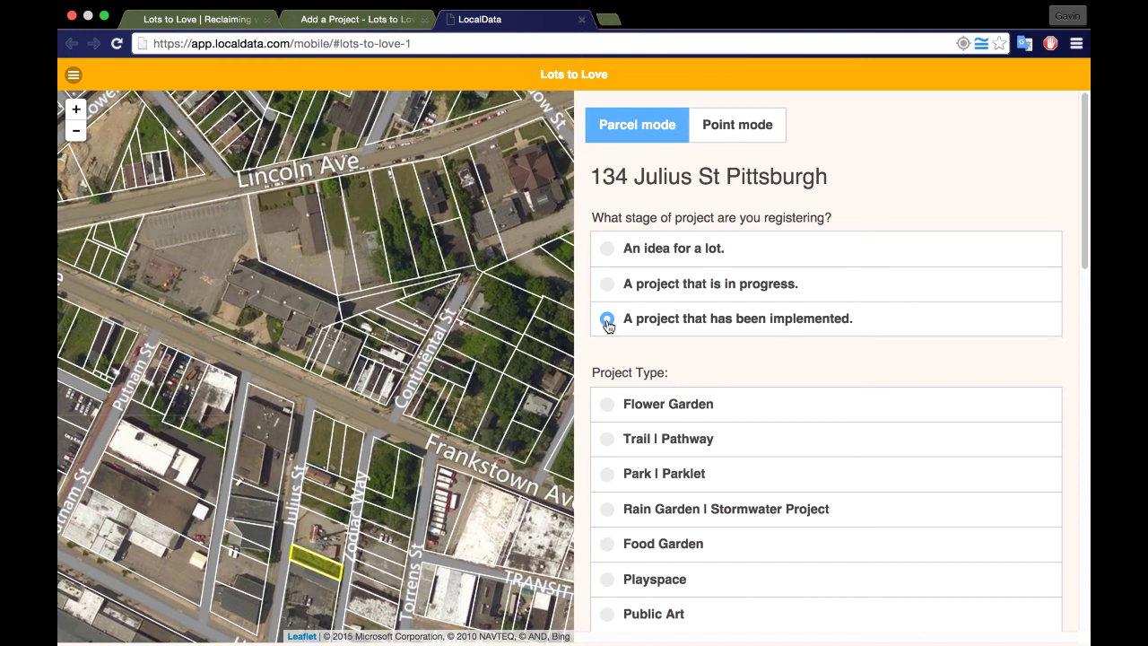
click(609, 253)
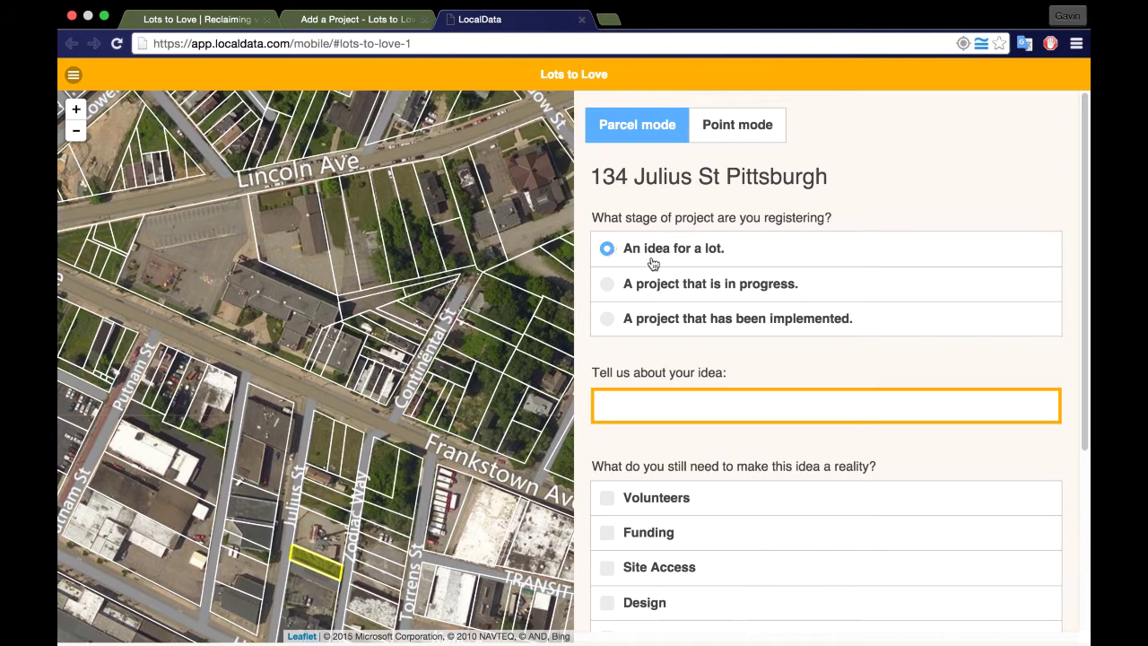
Enter the idea 'This lot could use some cleaning! Anyone interested in helping?' plus the organization's handle.
click(630, 406)
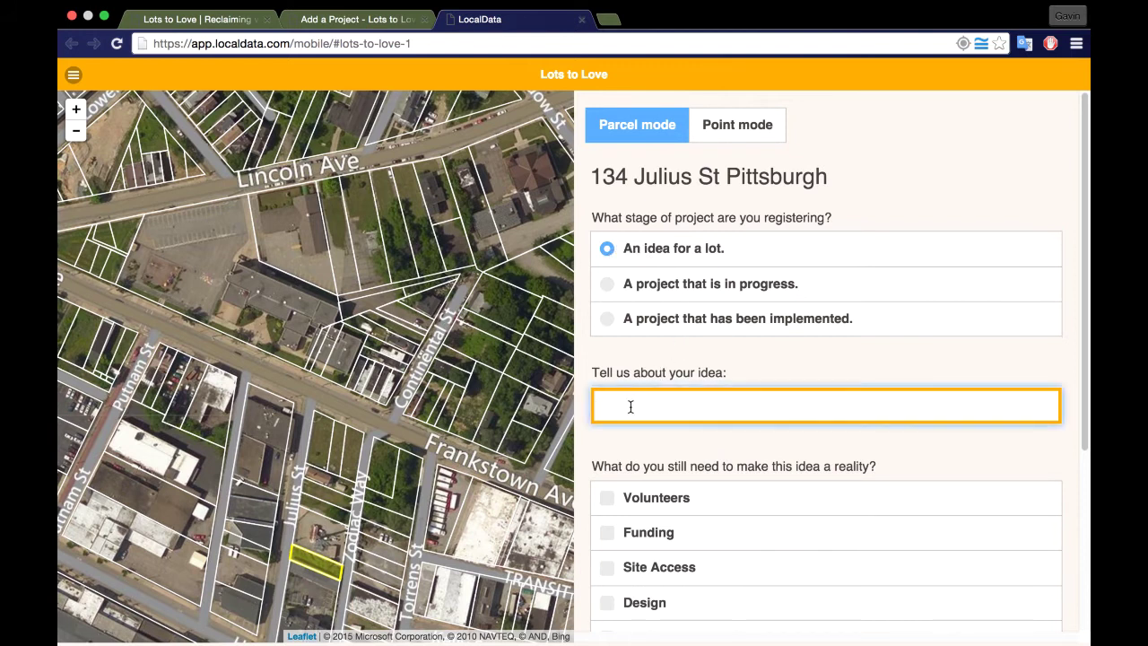
text(This lot could use )
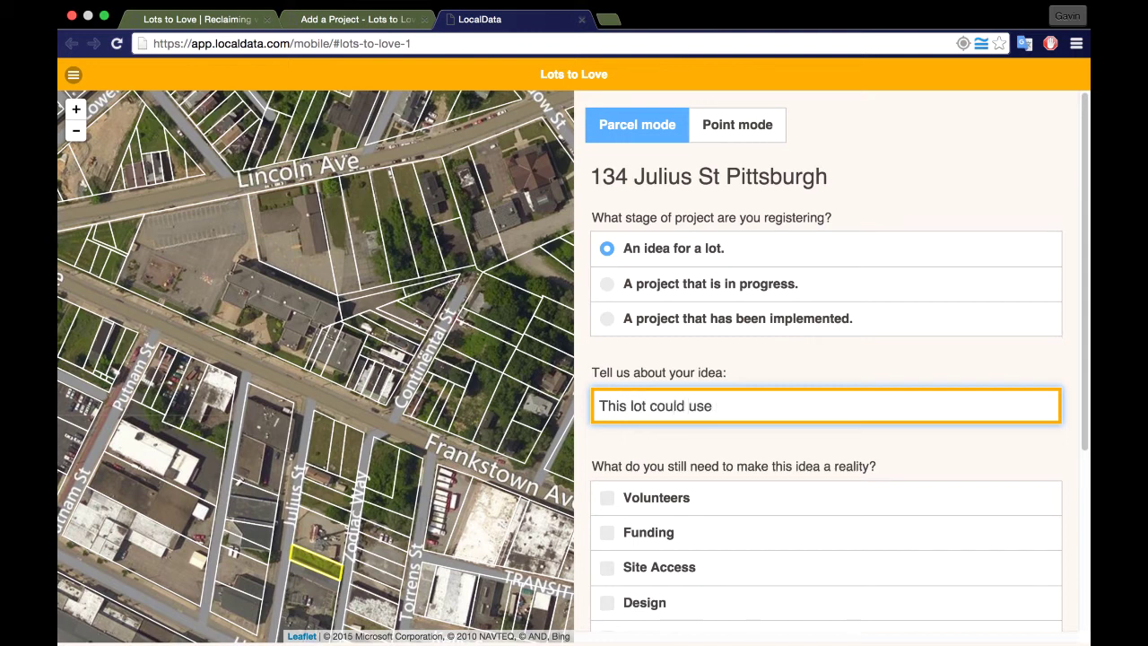
text(some cleanin)
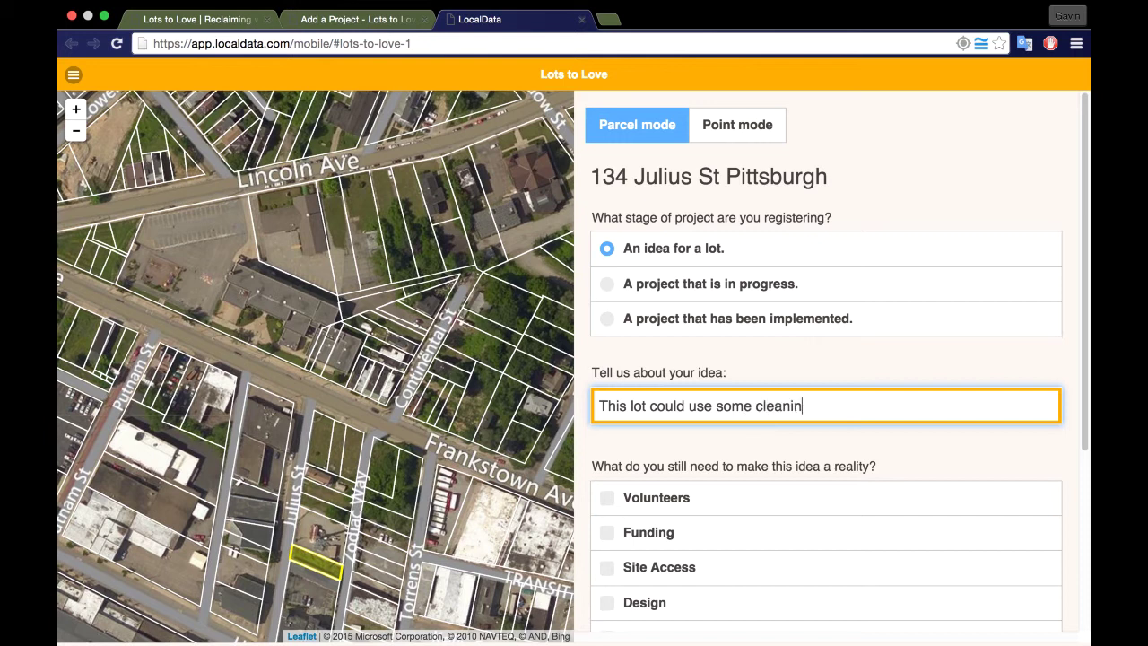
text(g! Anyone interested i)
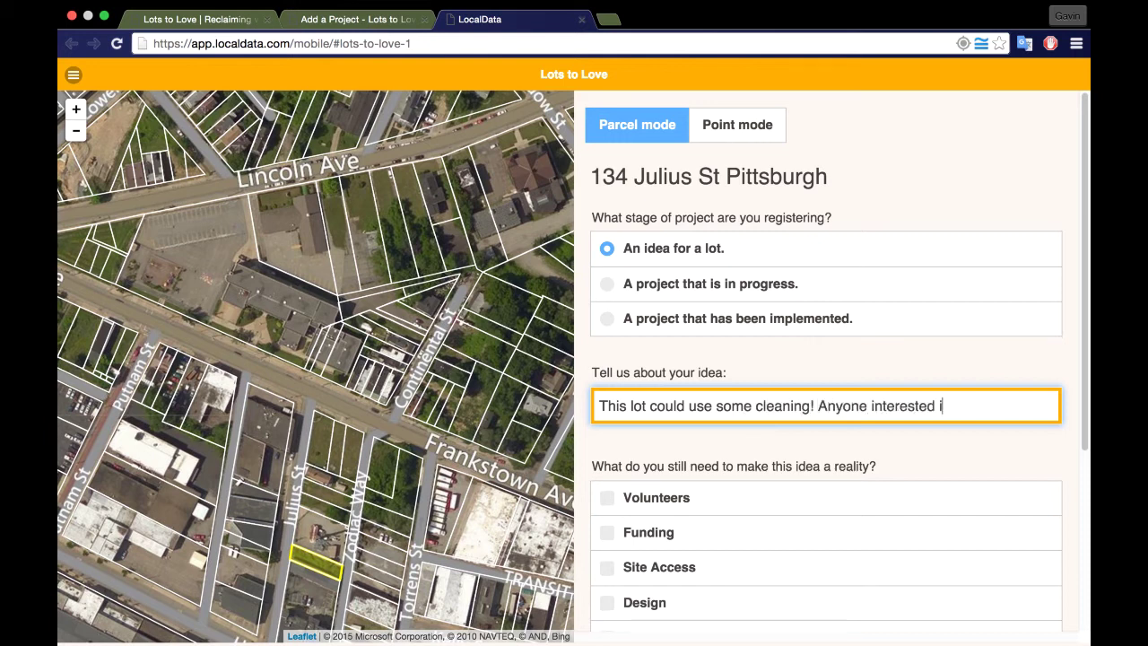
text(n helping? @gtechs)
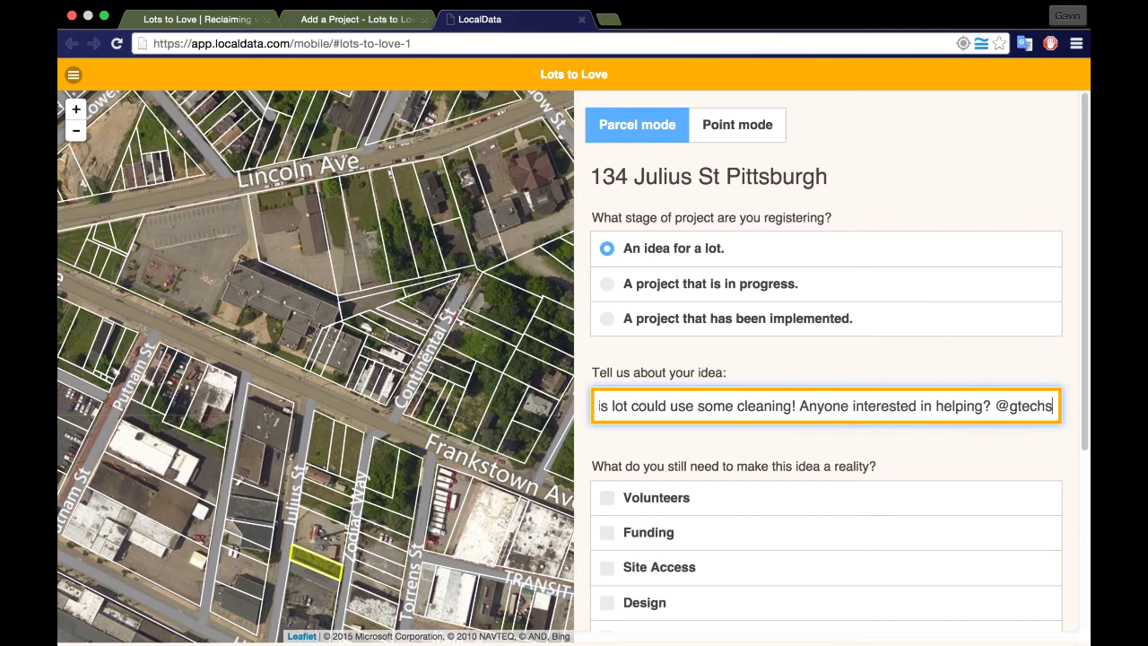
text(trategies)
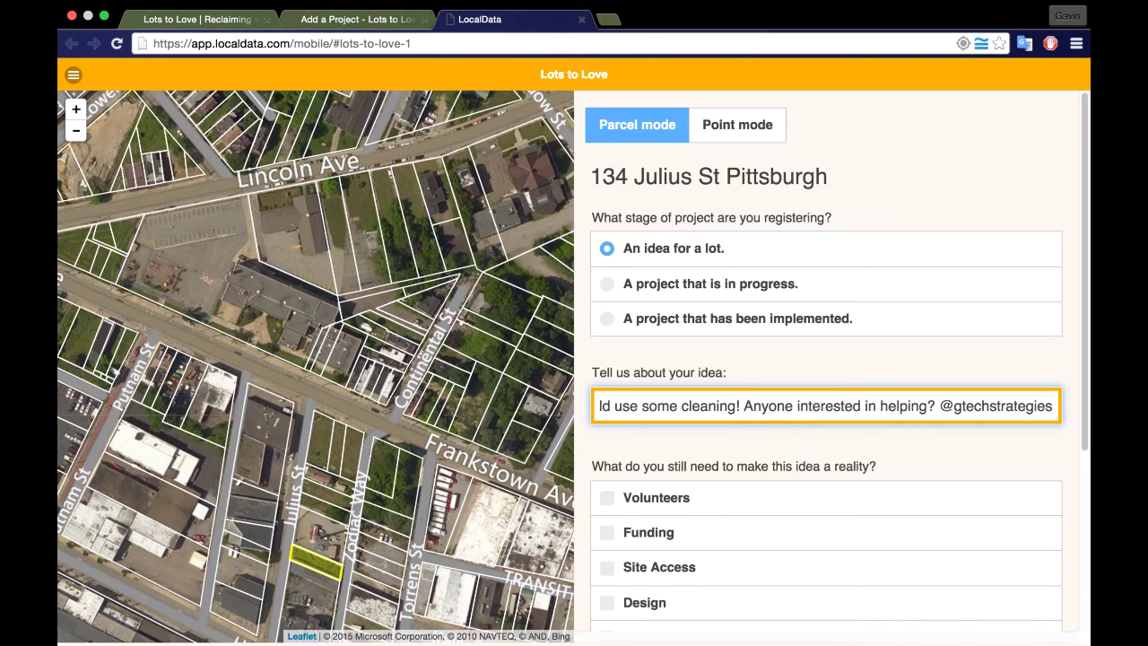
scroll(776, 445, down, 1)
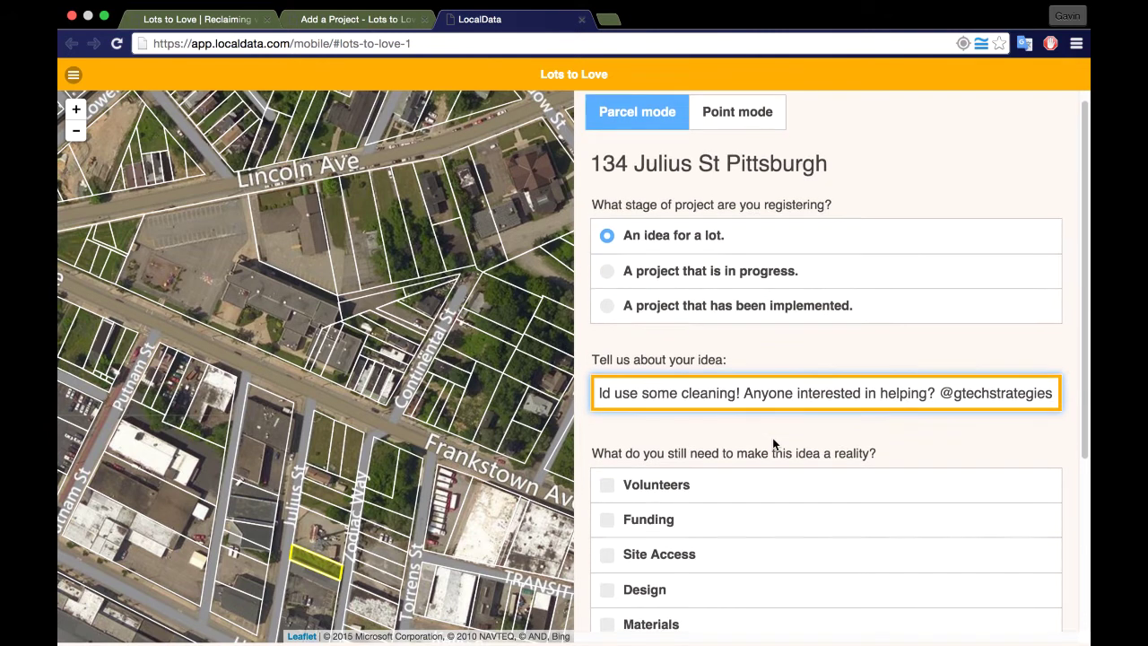
scroll(776, 445, down, 1)
Mark Volunteers, Materials and Design as still needed for the project.
click(607, 474)
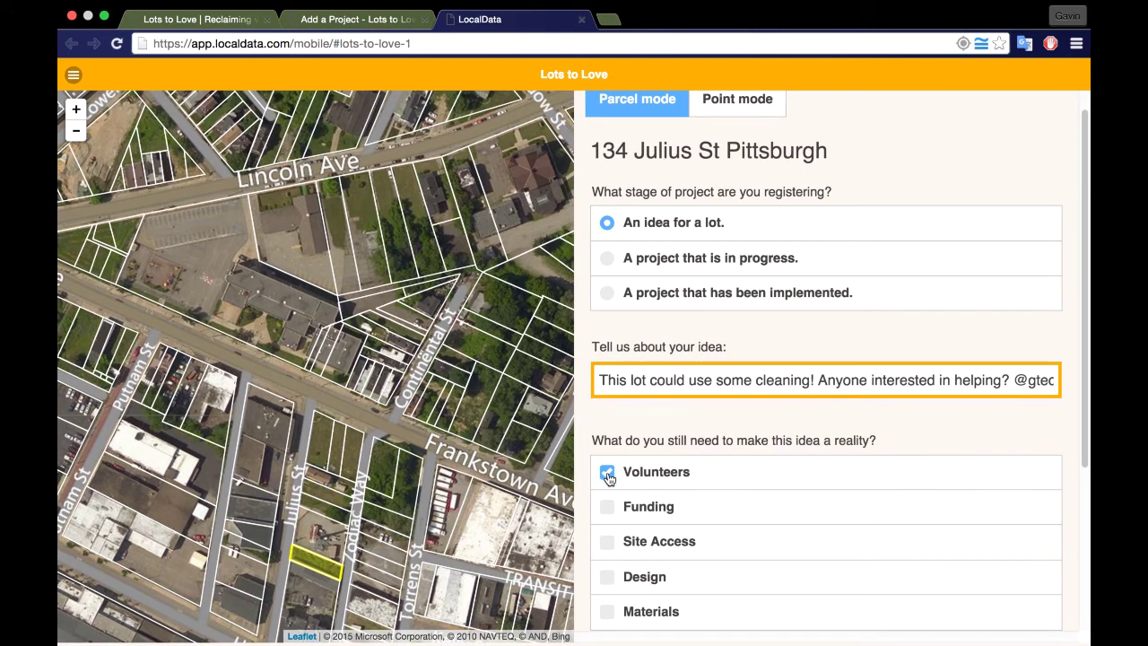
scroll(773, 495, down, 5)
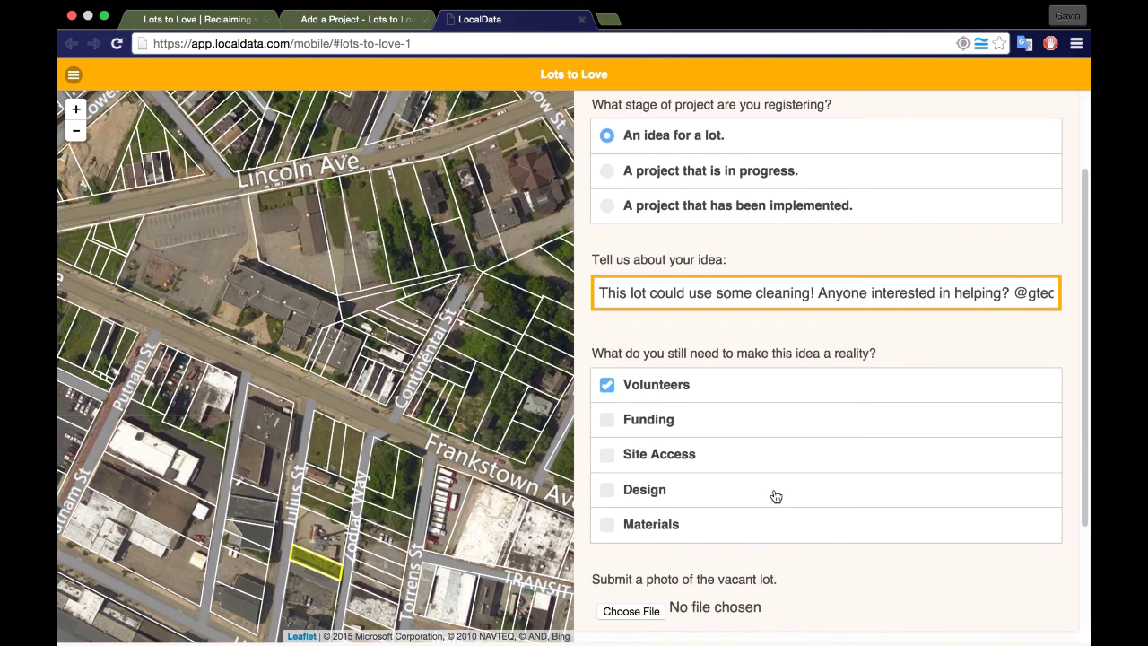
click(610, 525)
click(609, 491)
Submit the survey answers and return to the Lots to Love website.
scroll(789, 408, down, 1)
scroll(789, 408, down, 3)
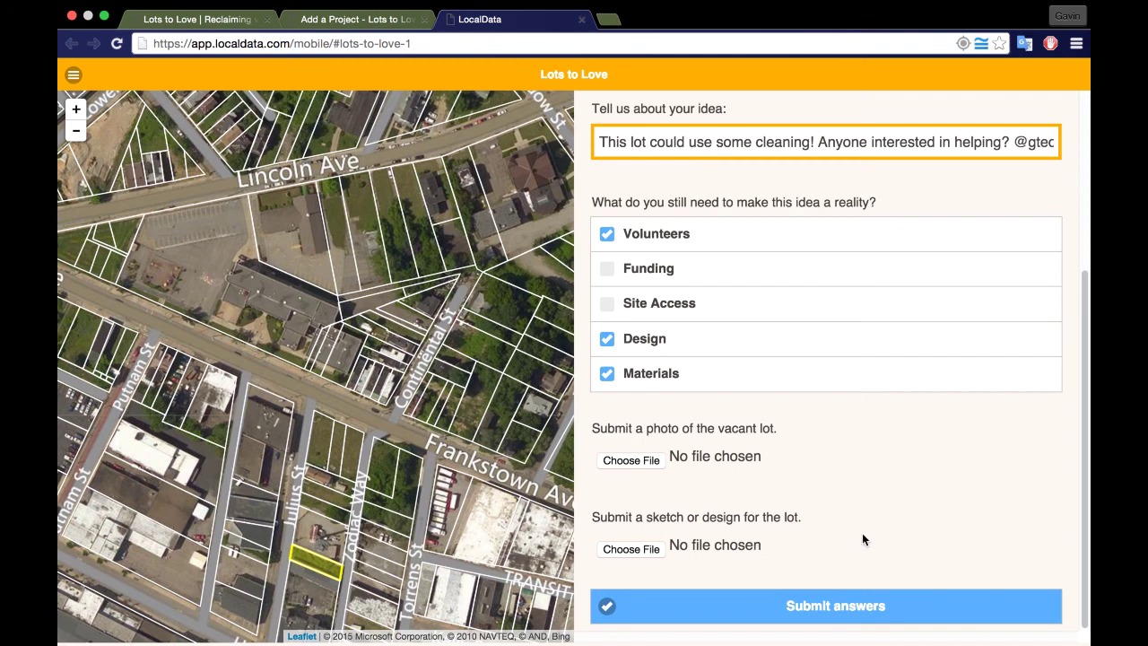
scroll(866, 537, up, 1)
scroll(866, 538, up, 5)
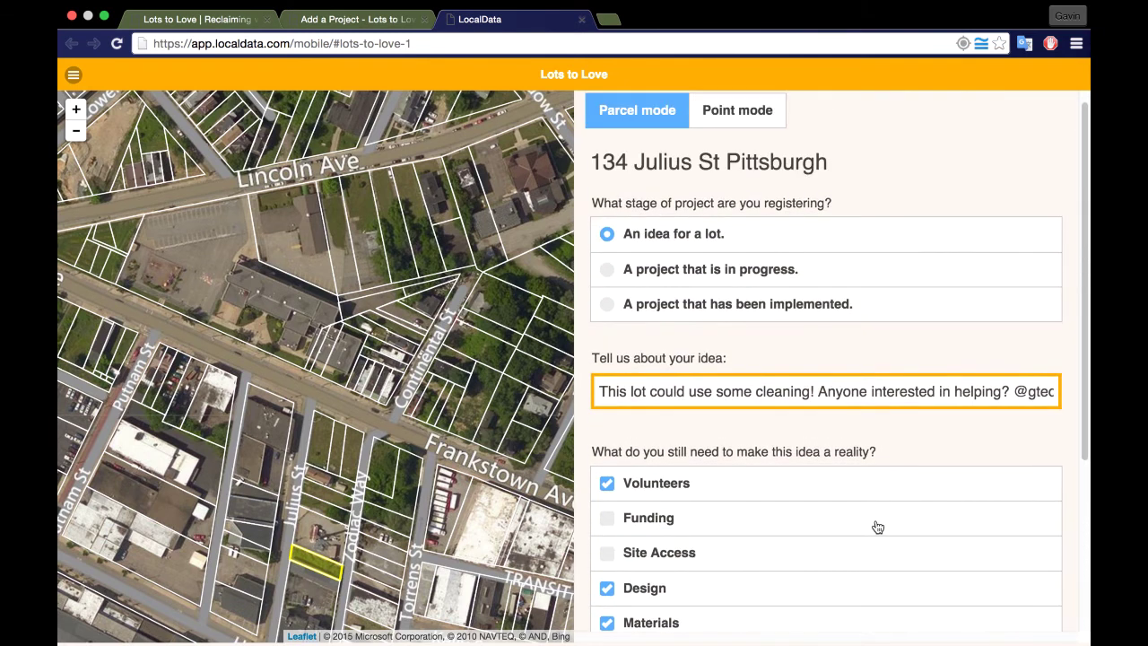
scroll(879, 526, down, 5)
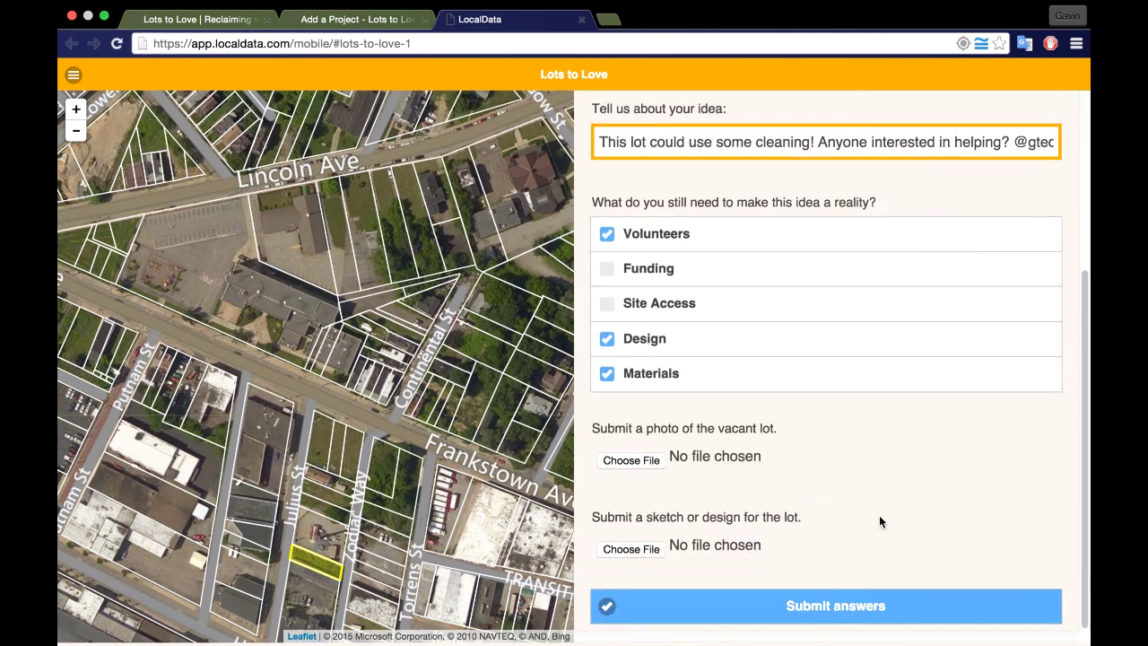
click(837, 609)
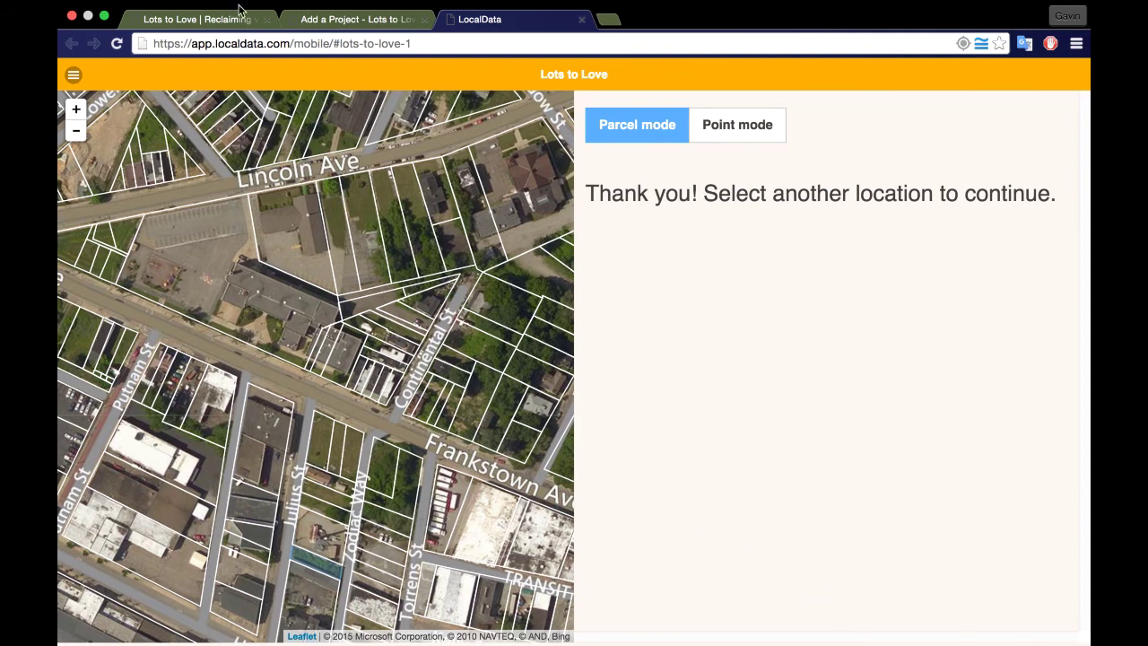
click(198, 19)
Search the Lots to Love project map for the address '6587 Hamilton'.
scroll(815, 282, up, 5)
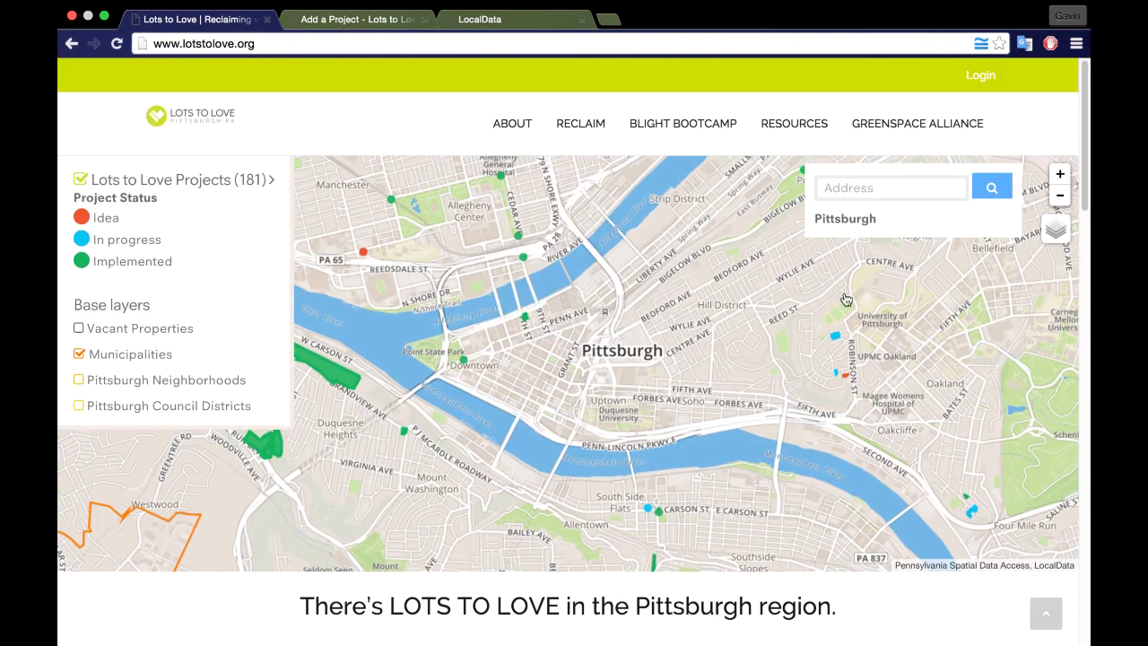
click(868, 186)
text(6587)
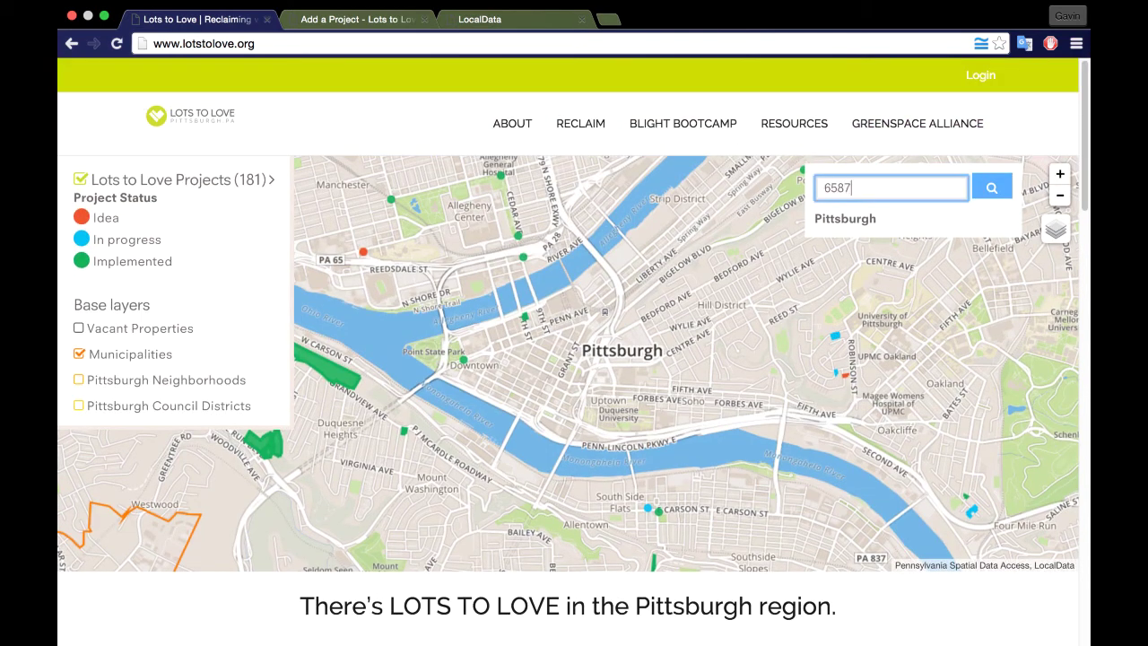
text( Hamilton)
key(Return)
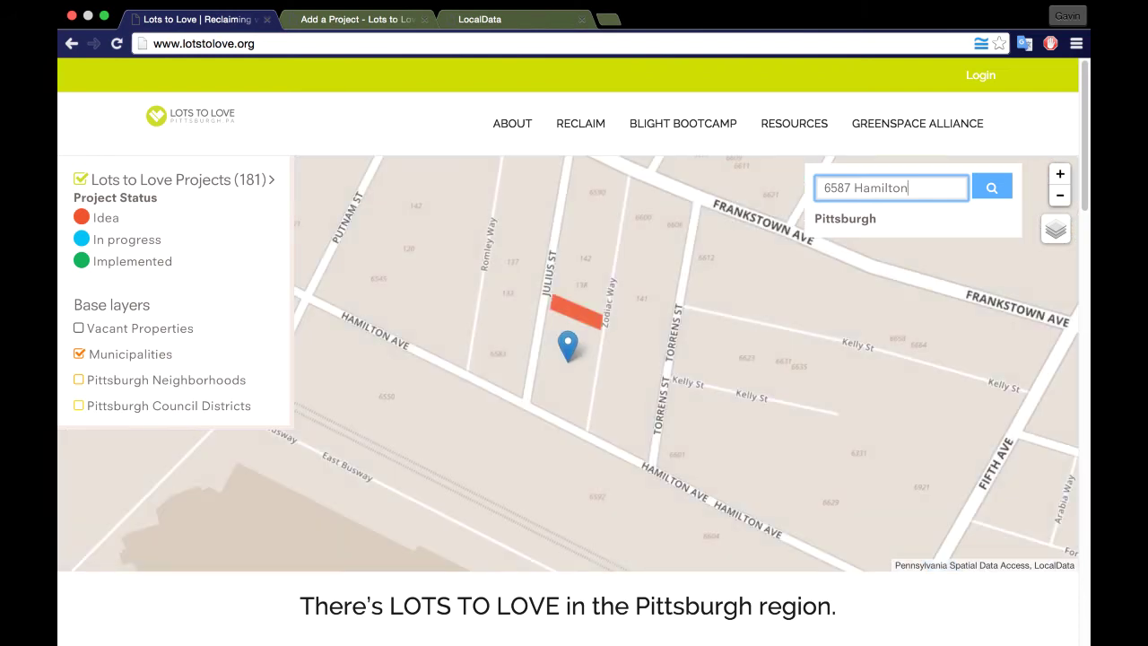
Open the 134 Julius St lot's details, confirming the cleaning idea and Volunteers, Design, Materials needed.
click(587, 319)
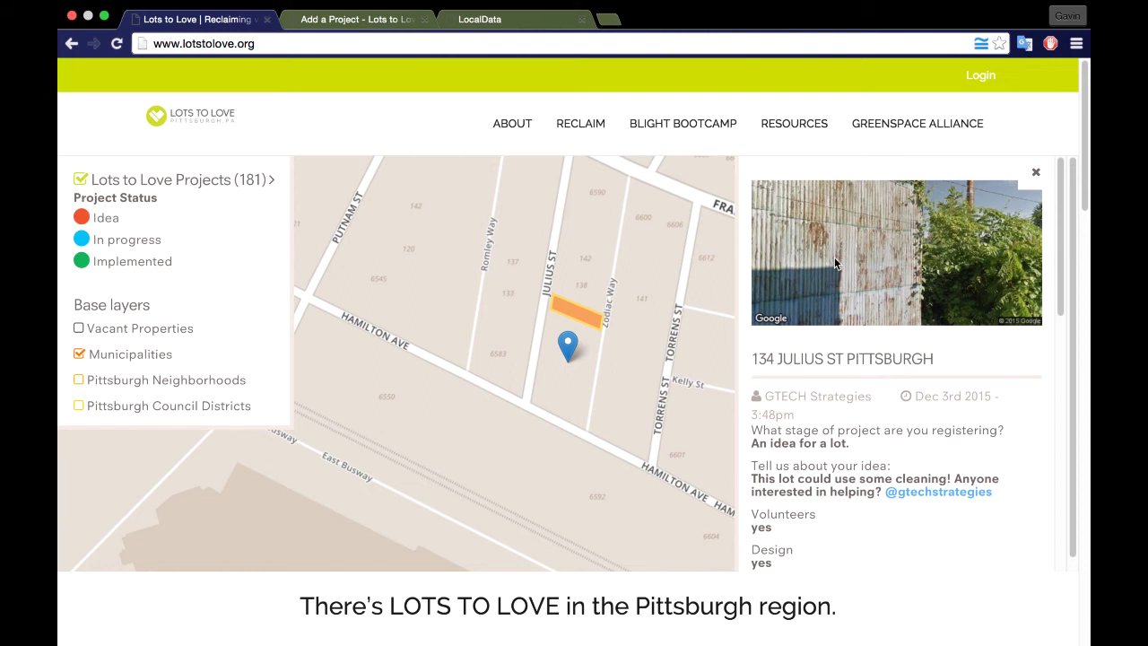
scroll(833, 260, down, 2)
scroll(830, 259, down, 4)
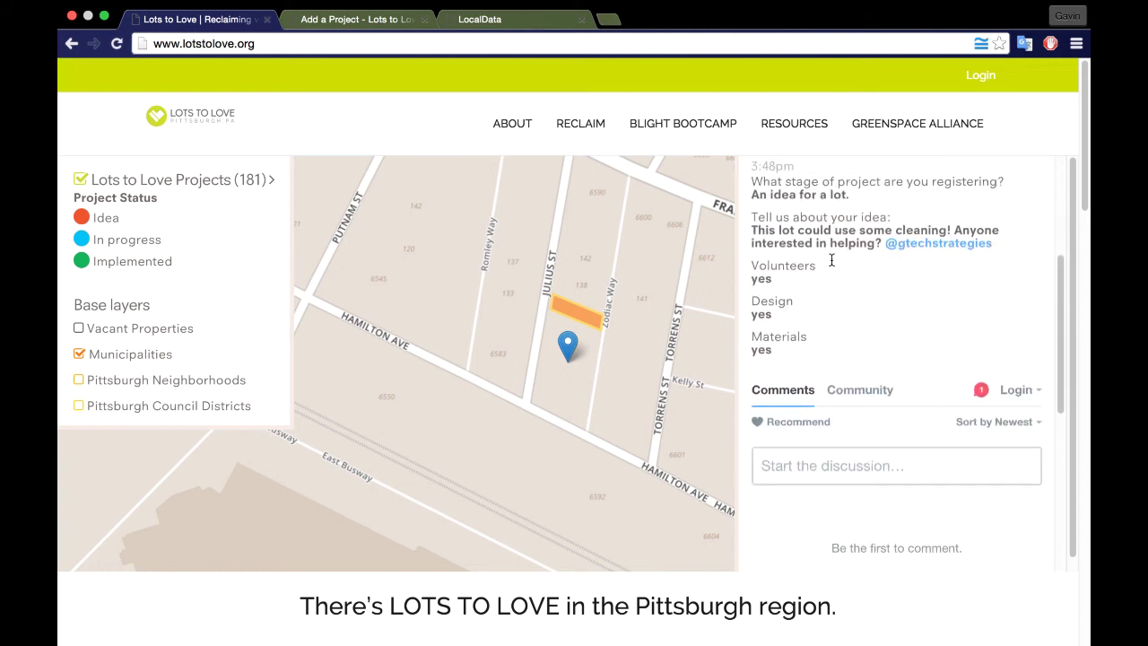
scroll(830, 258, up, 4)
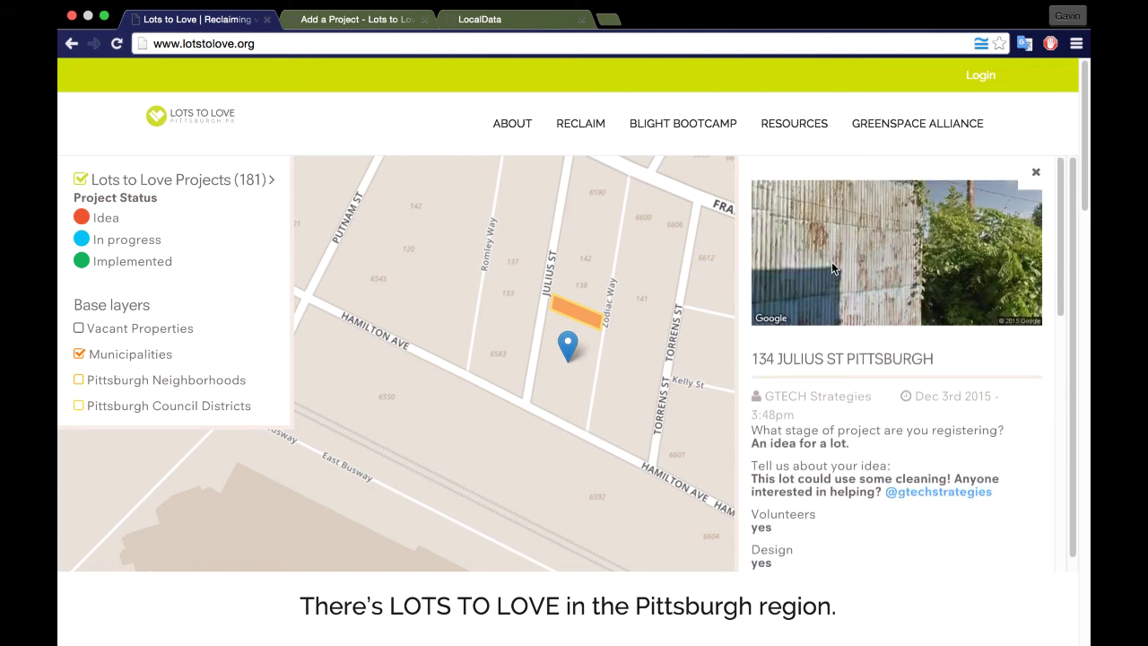